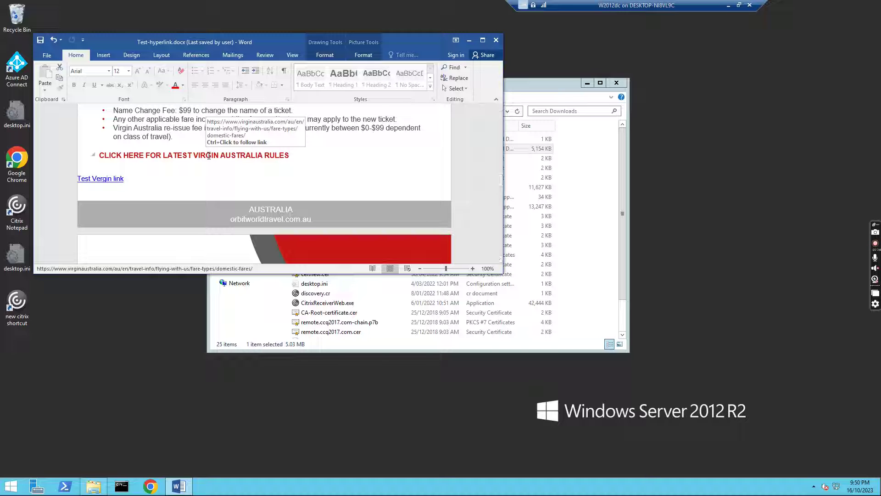
Step: Follow the red Virgin Australia rules link, which opens Chrome on an 'Uh oh!' unsupported-browser page
click(209, 158)
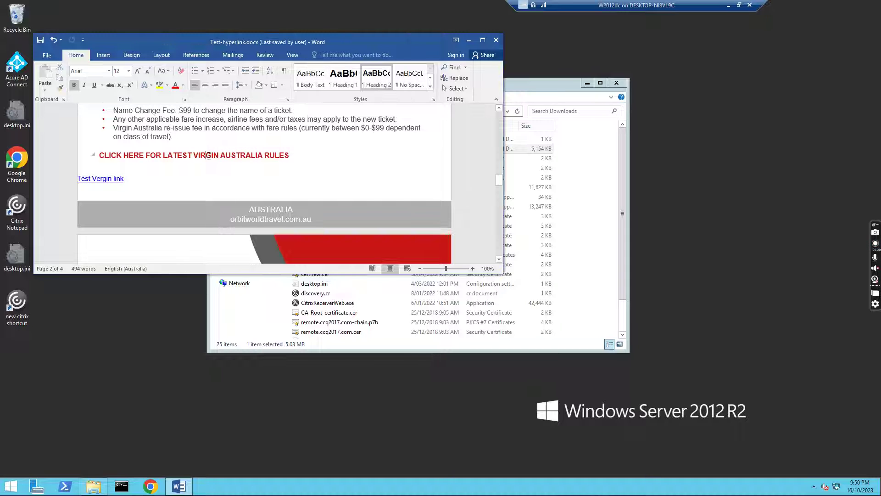
ctrl+click(208, 156)
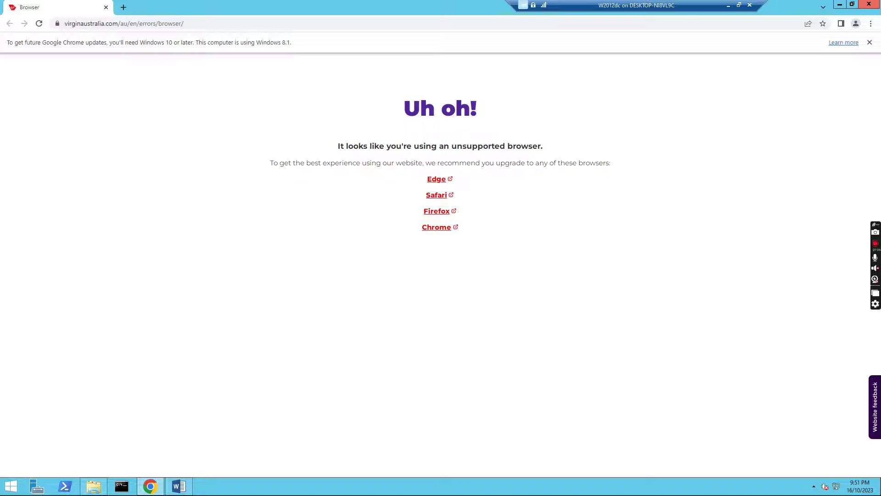
mouse_move(877, 3)
Step: Close Chrome and merge forceshellexecute.reg from the Documents folder into the registry
click(869, 4)
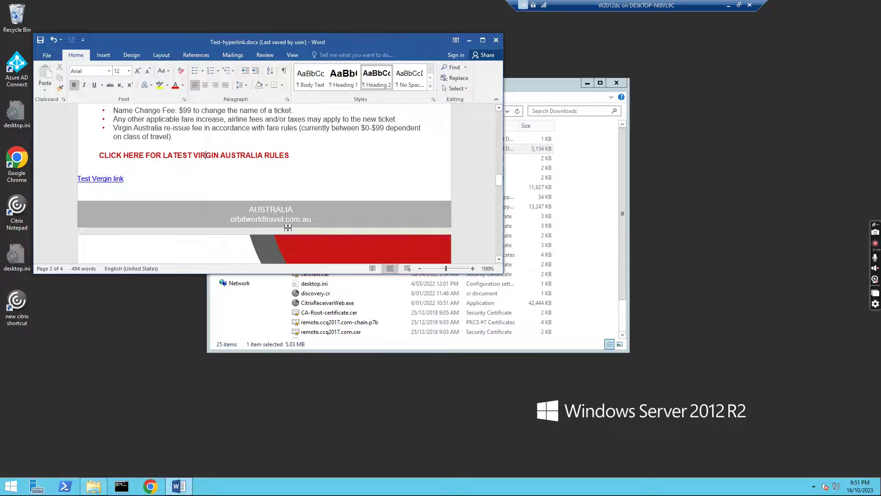
click(244, 327)
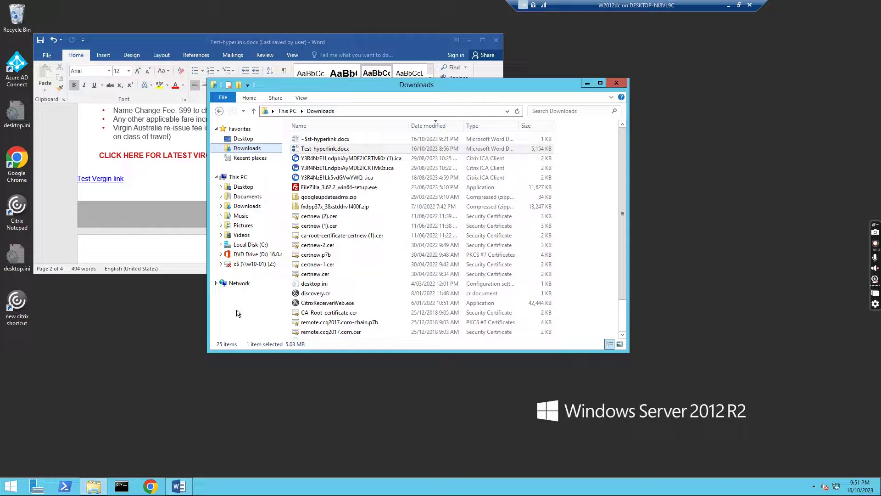
click(248, 197)
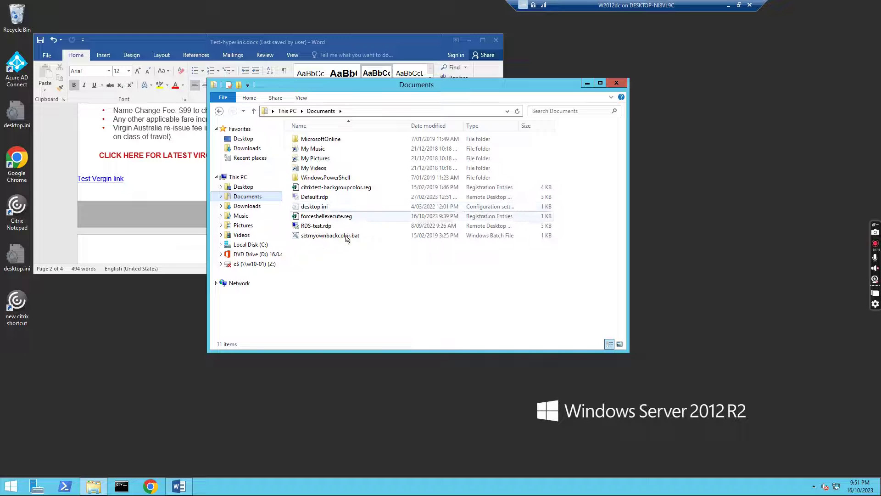
double_click(318, 216)
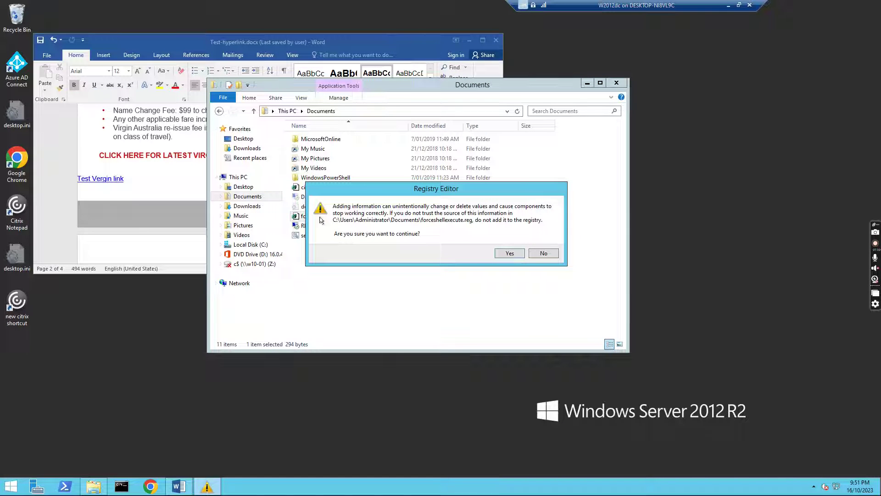
click(507, 253)
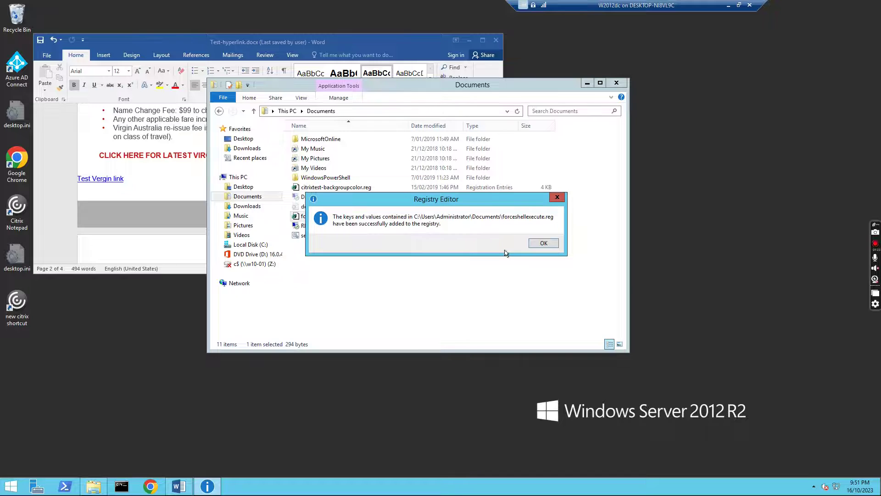
click(541, 244)
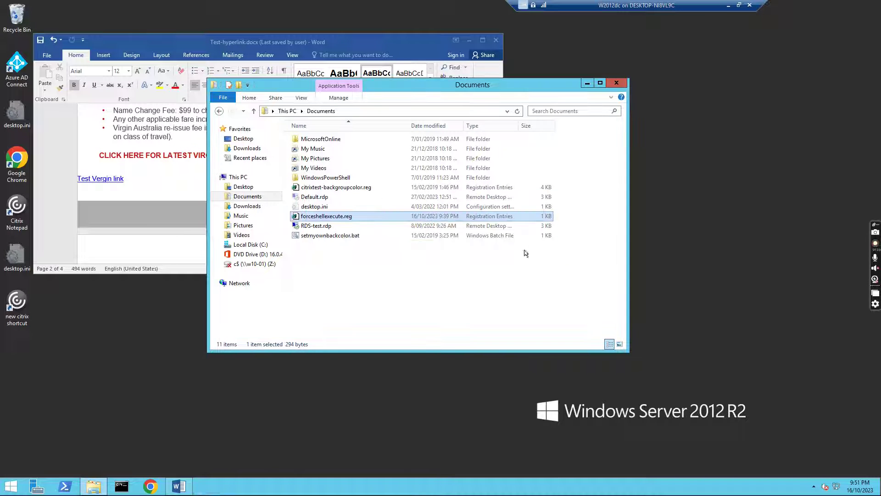
right_click(320, 220)
Step: Open forceshellexecute.reg in Notepad and review the ForceShellExecute value and Office 9.0 key path lines
click(340, 234)
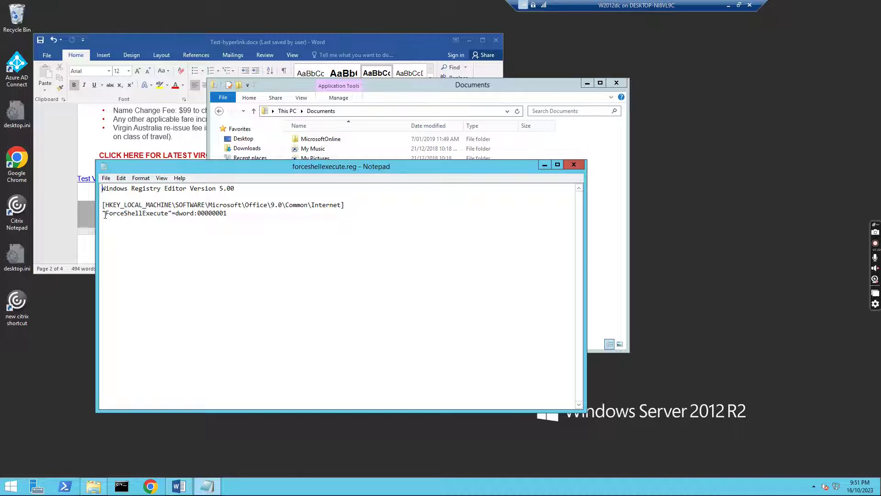
drag(107, 216, 179, 219)
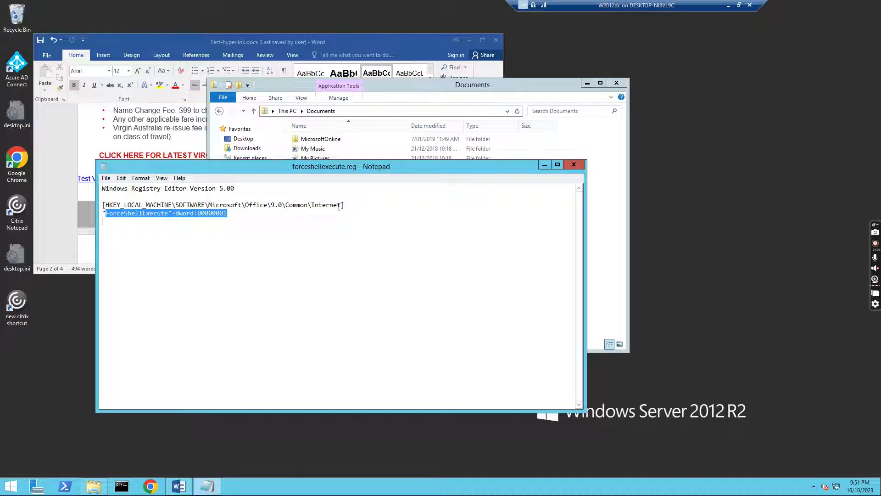
drag(343, 205, 166, 199)
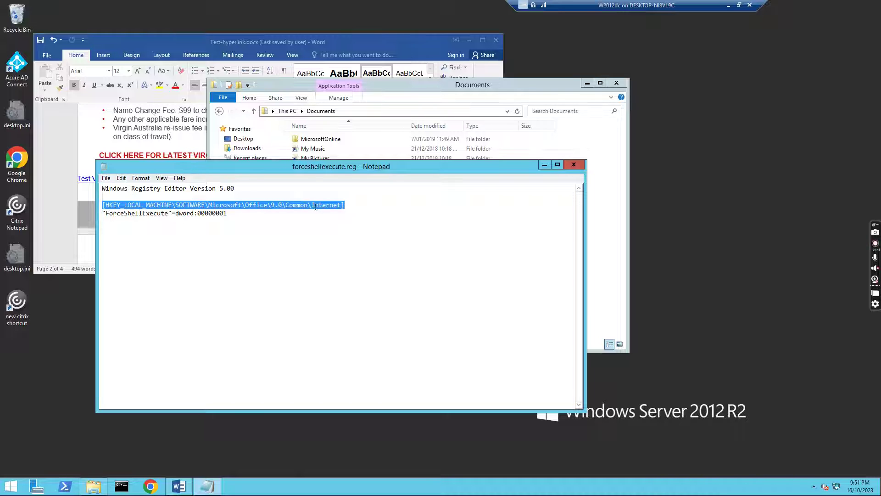
click(114, 485)
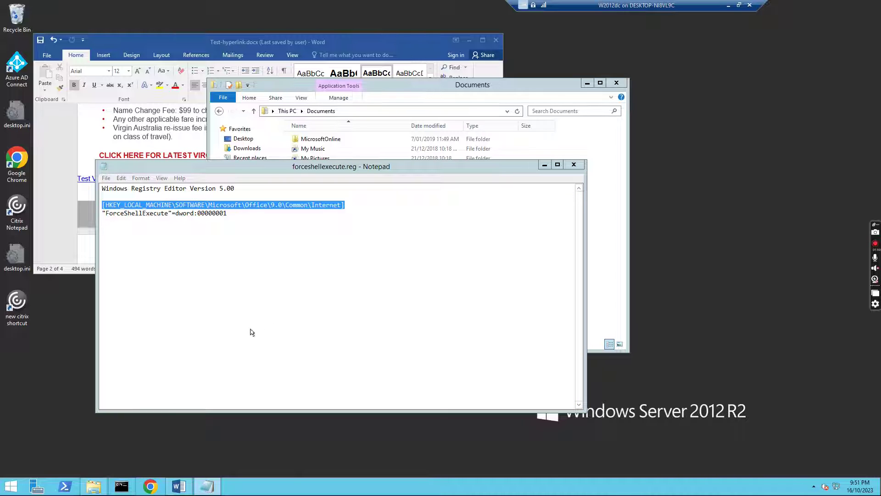
Step: Launch Registry Editor with regedit from the administrator command prompt
click(122, 487)
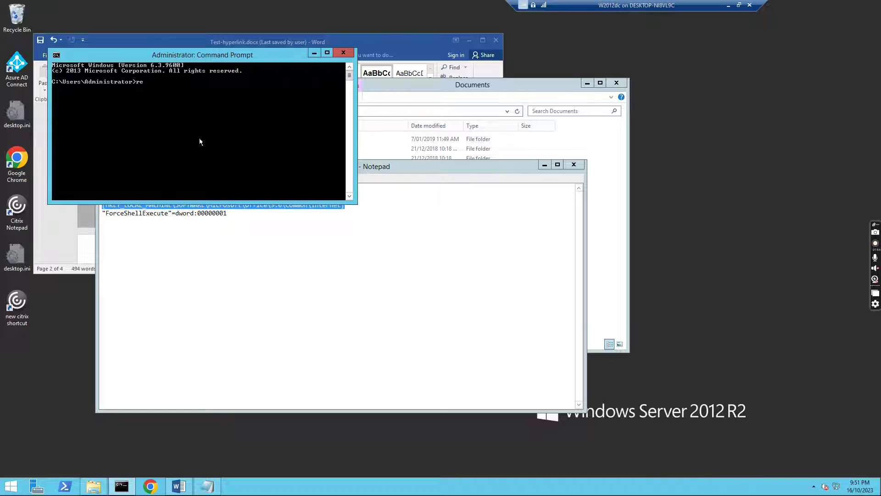
text(regis)
text(registry)
key(Return)
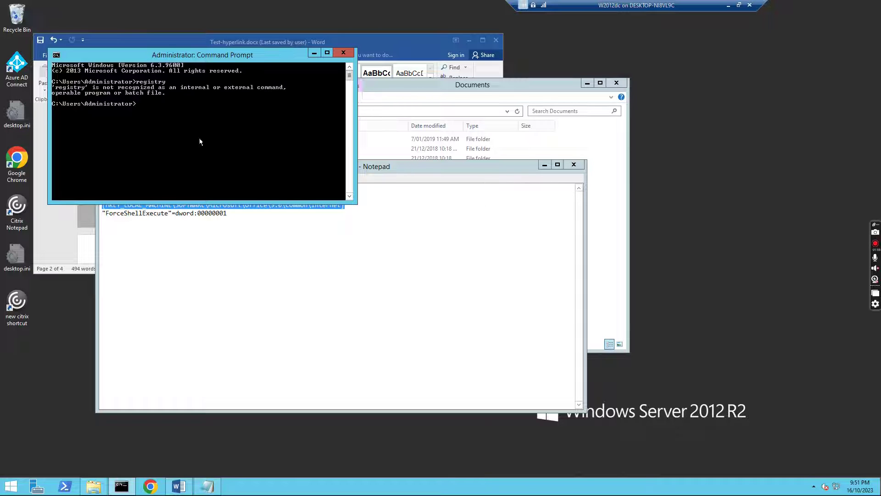
text(regedit)
key(Return)
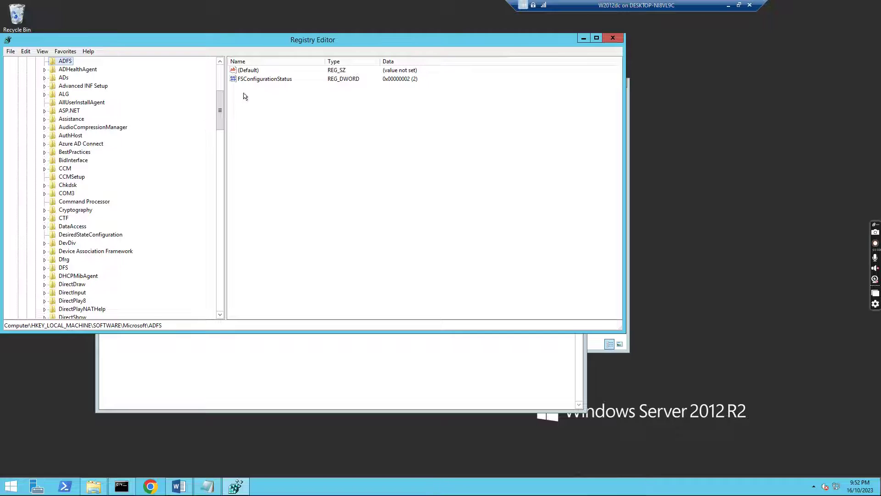
Step: Navigate to Office\9.0\Common\Internet to view the ForceShellExecute DWORD set to 1
scroll(219, 105, up, 3)
scroll(218, 103, up, 3)
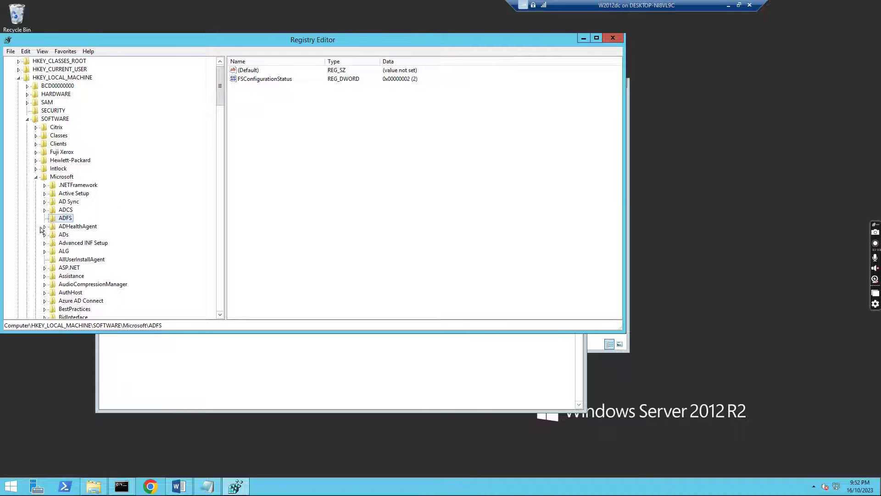
scroll(49, 220, down, 18)
scroll(52, 219, down, 18)
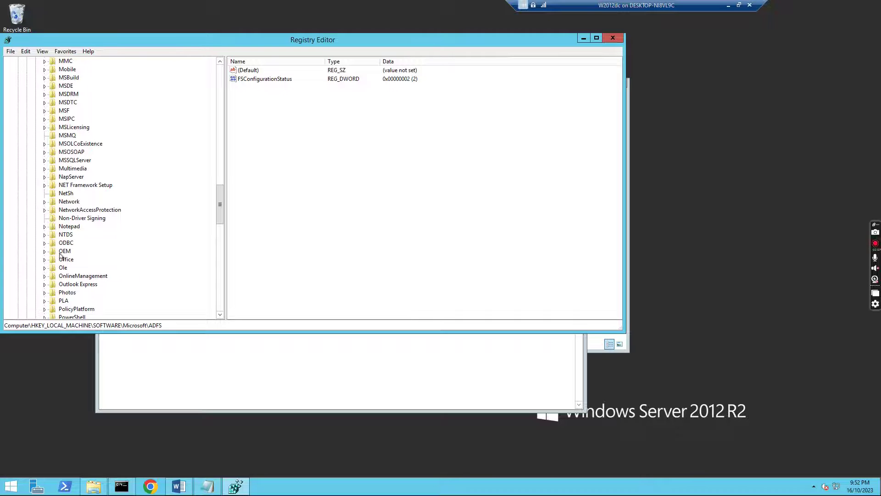
click(45, 260)
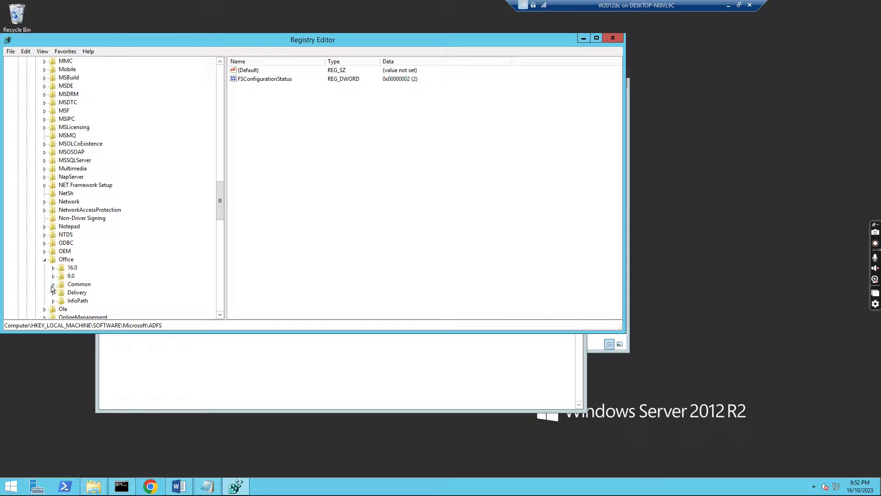
click(53, 276)
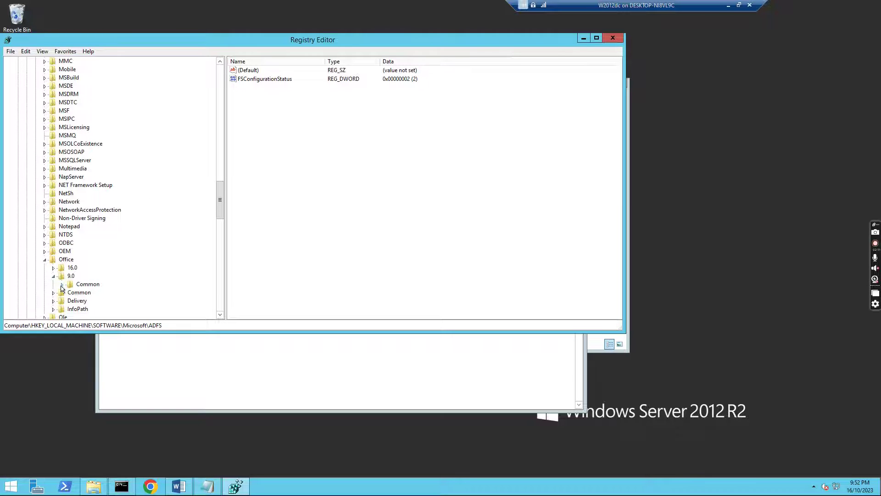
click(62, 284)
click(88, 293)
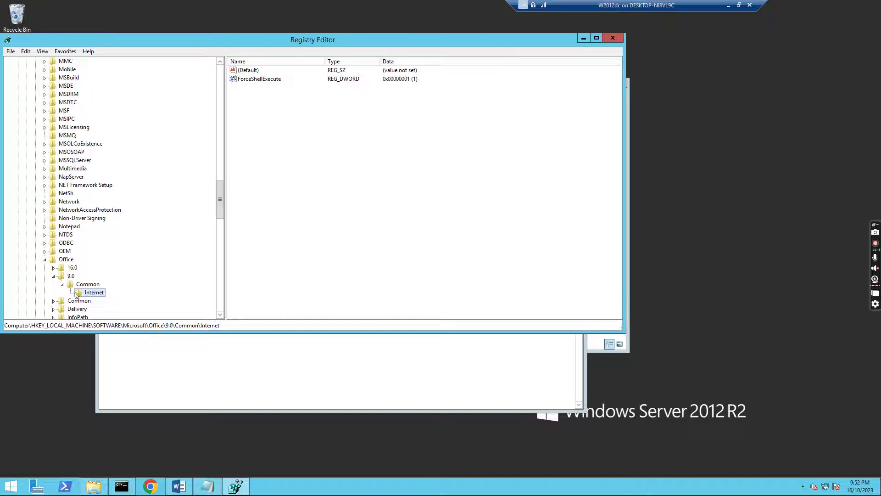
click(179, 486)
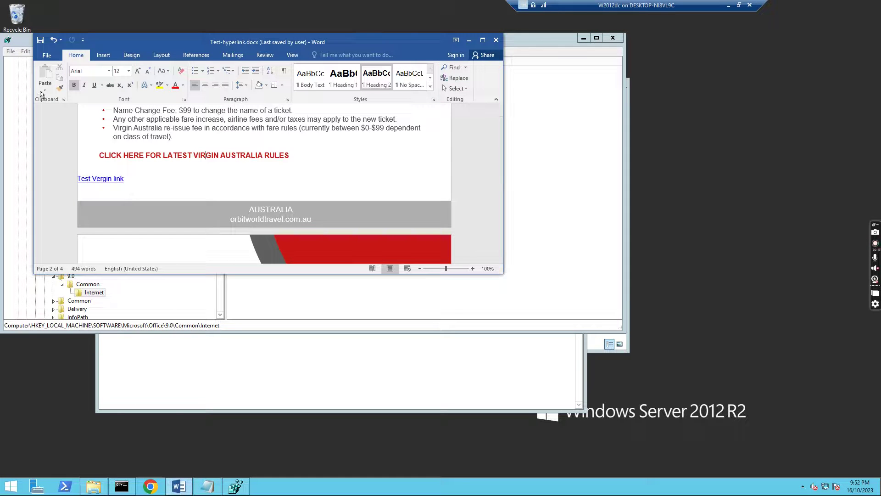
Step: Check the Office product information under File > Account, then close Test-hyperlink.docx
click(47, 55)
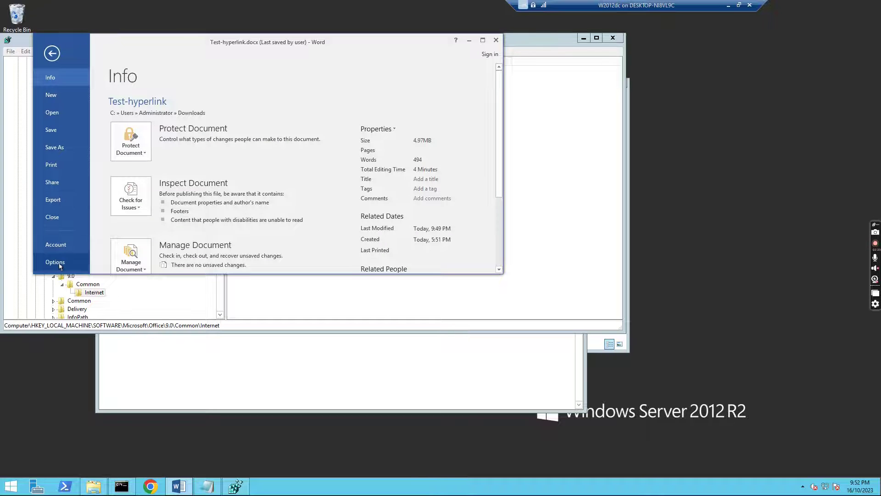
click(57, 246)
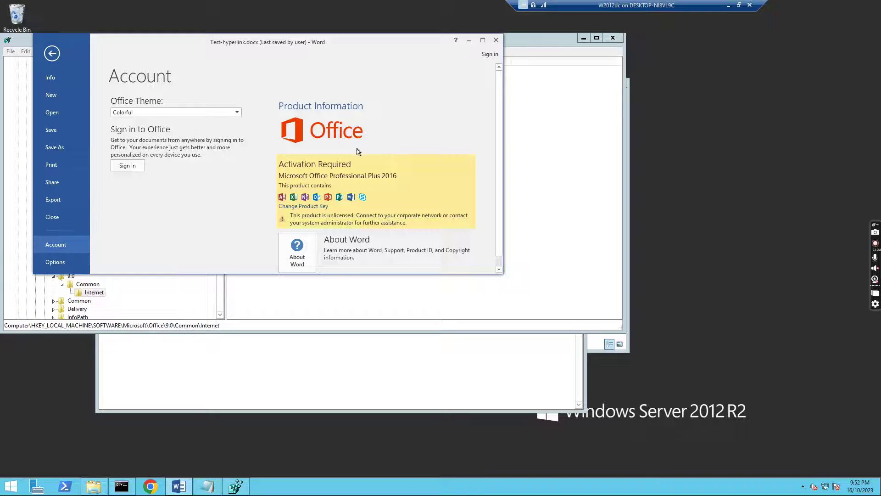
click(497, 40)
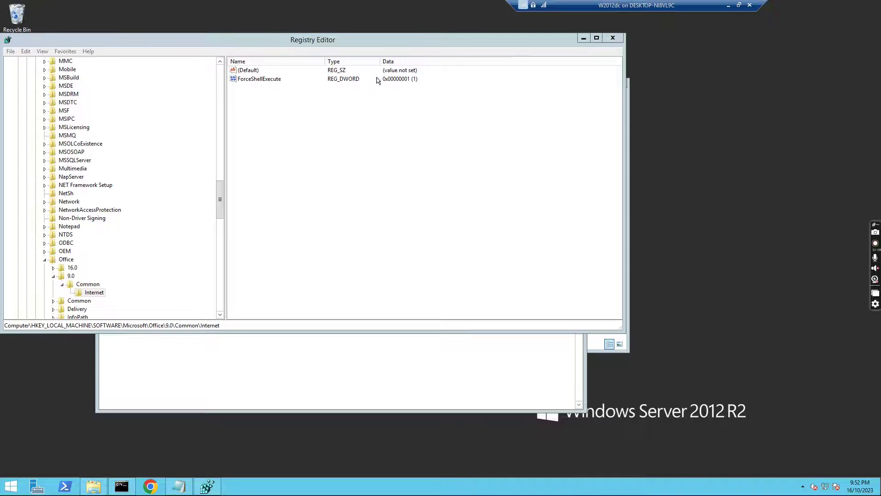
click(263, 75)
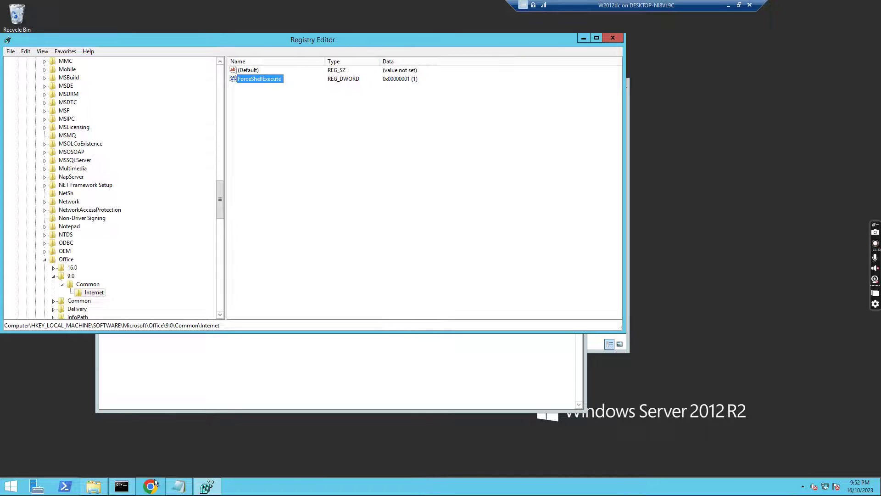
Step: Reopen Test-hyperlink.docx from the Downloads folder and enlarge the Word window
click(93, 489)
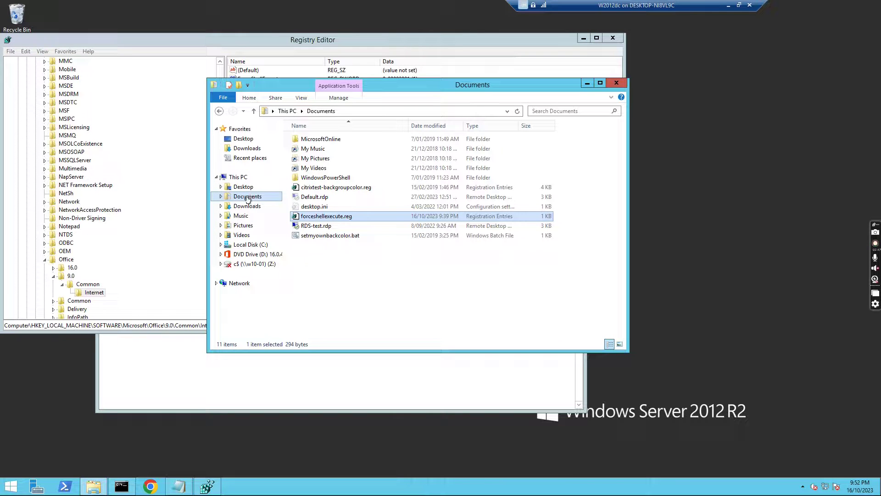
click(242, 149)
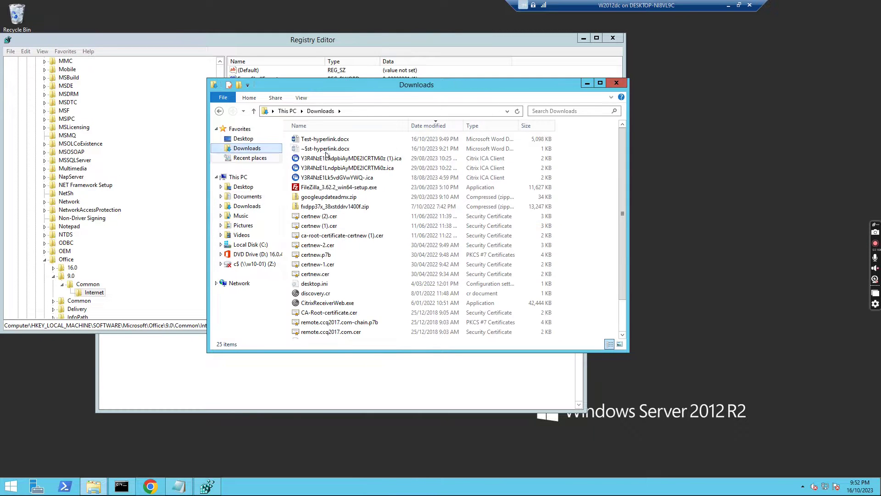
double_click(332, 139)
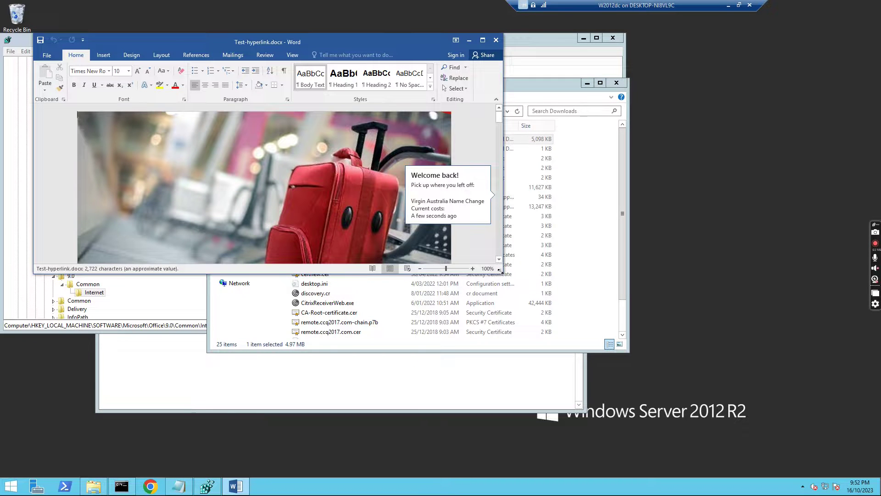
drag(499, 271, 696, 418)
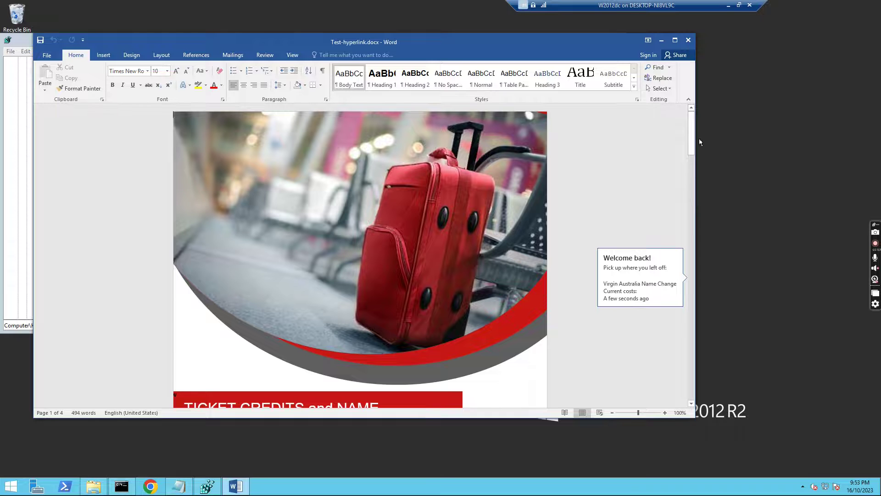
Step: Follow the red CLICK HERE FOR LATEST VIRGIN AUSTRALIA RULES link on page 2
drag(691, 137, 692, 244)
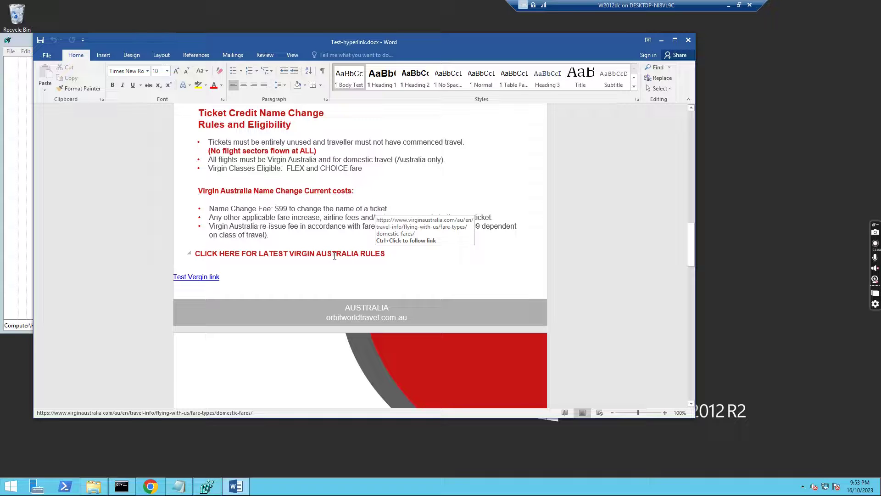
click(334, 258)
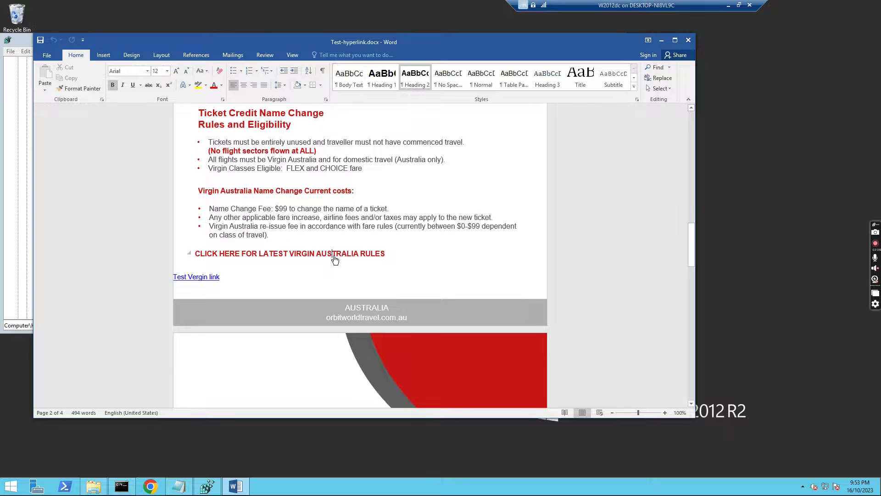
ctrl+click(334, 255)
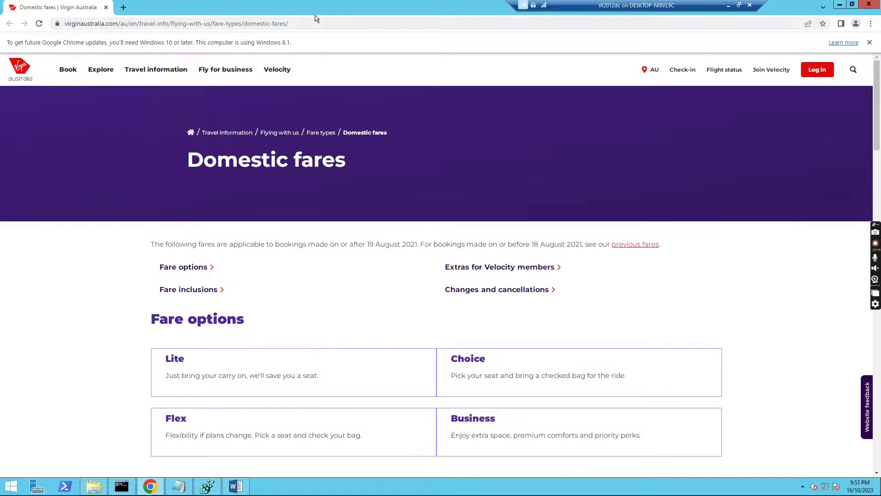
Step: Bring Registry Editor back in front of the Chrome Domestic fares page
click(205, 490)
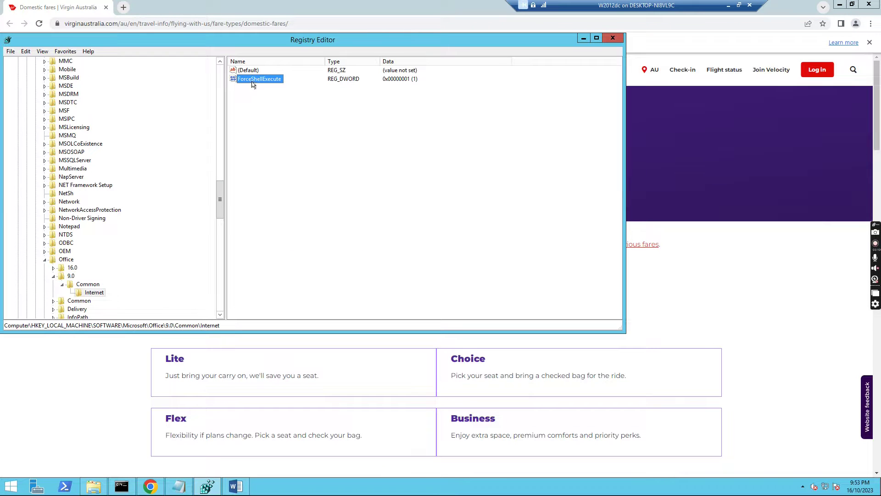